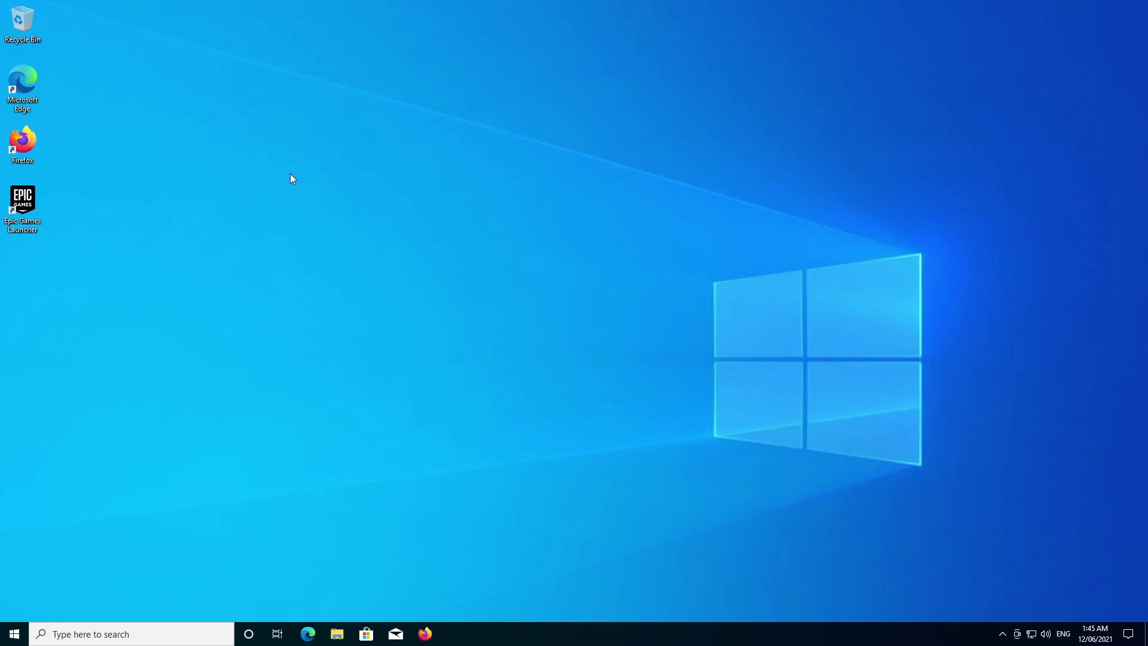
- Open Firefox, search the web for "obs studio" and go to the official obsproject.com site
left_click(426, 634)
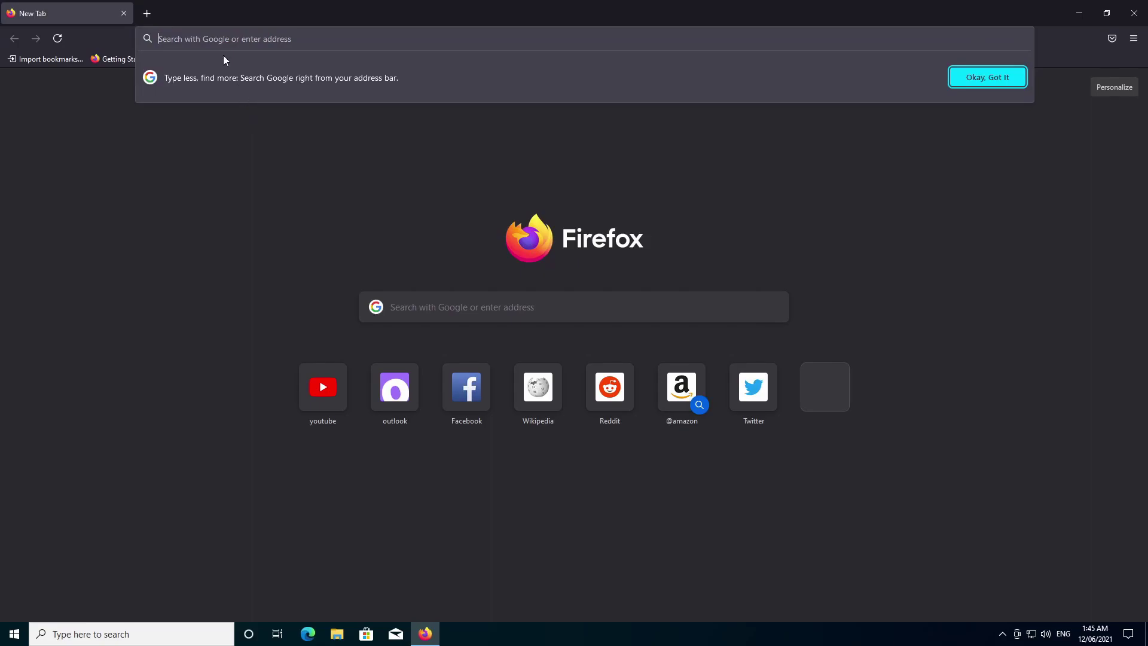
left_click(207, 32)
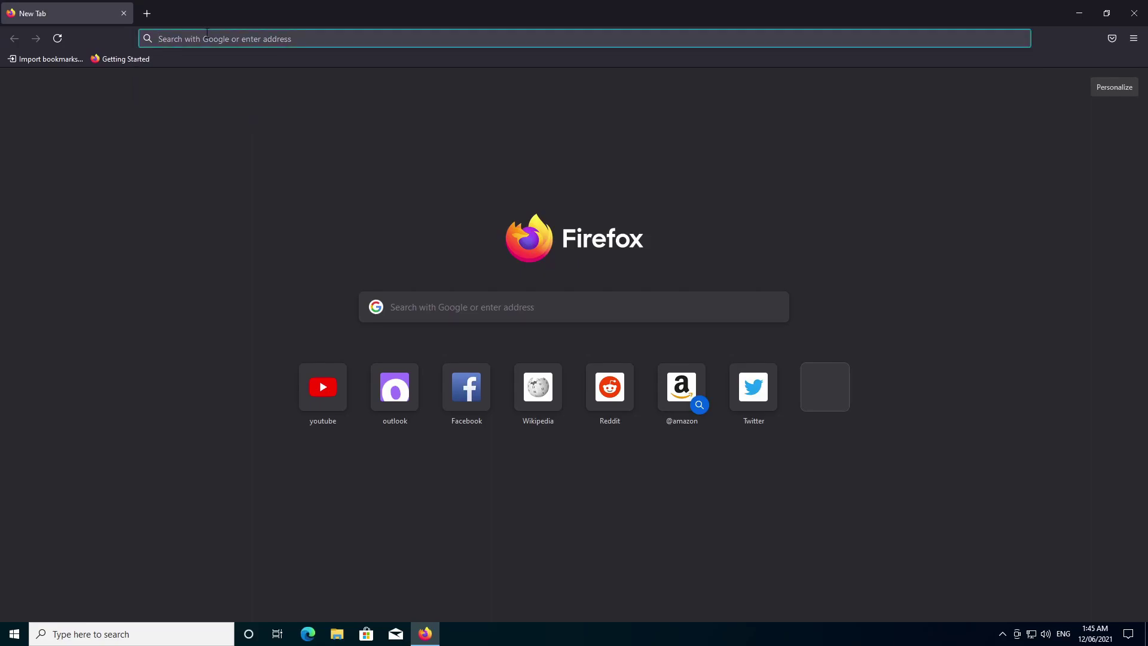
type("obs ")
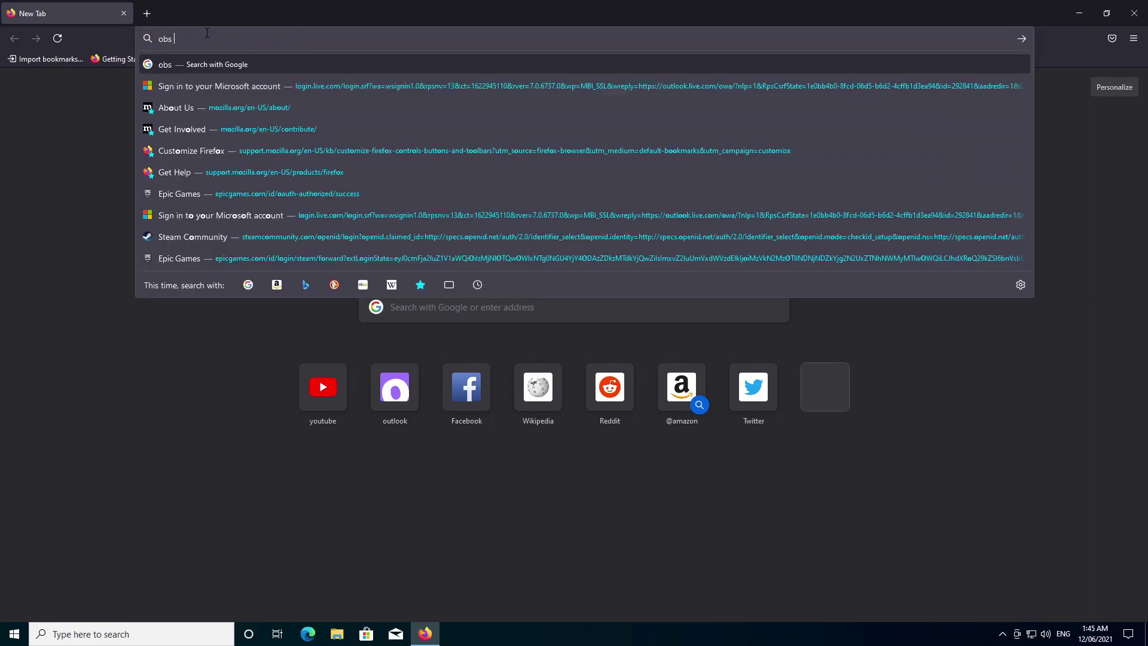
type("studio")
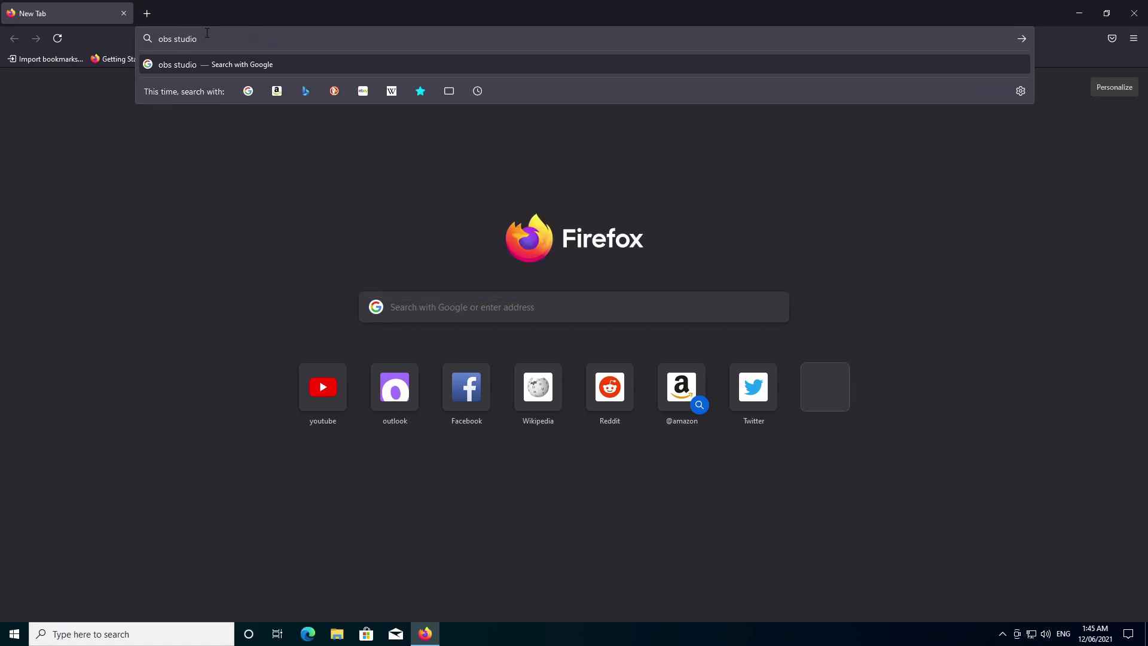
key("Return")
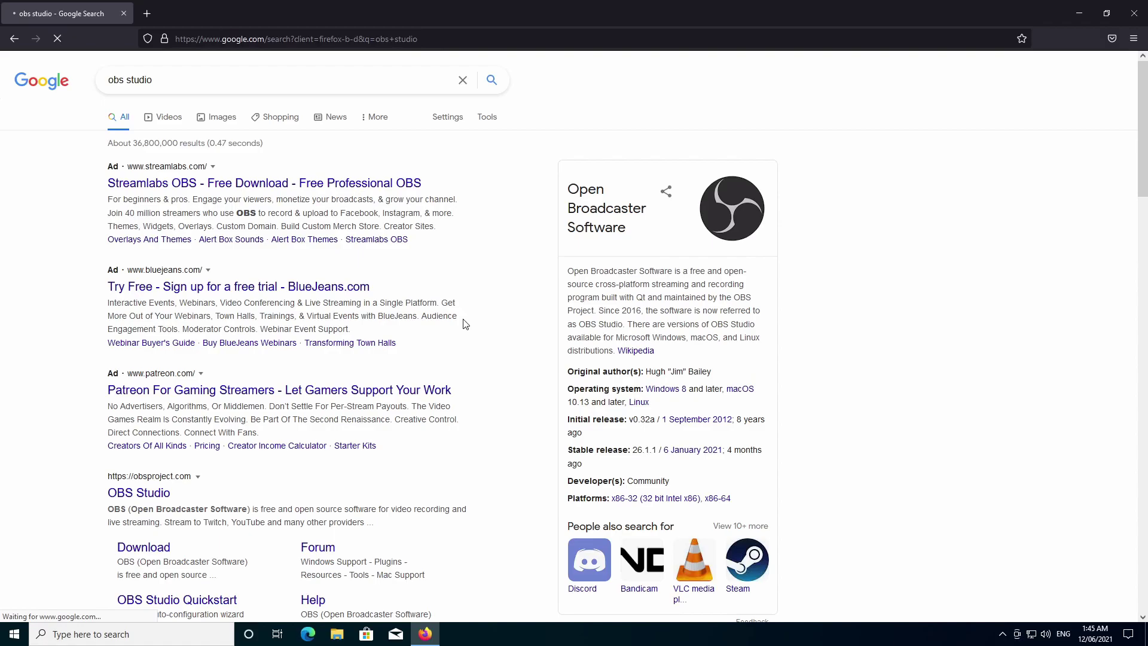
scroll(338, 377, "down", 1)
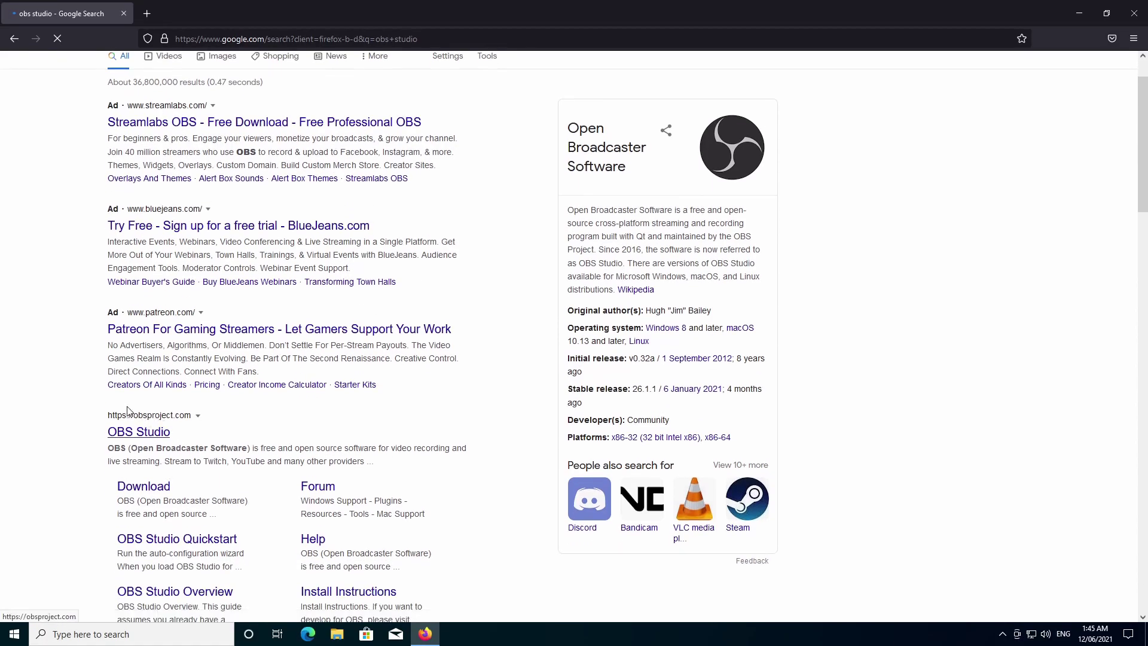
left_click(139, 439)
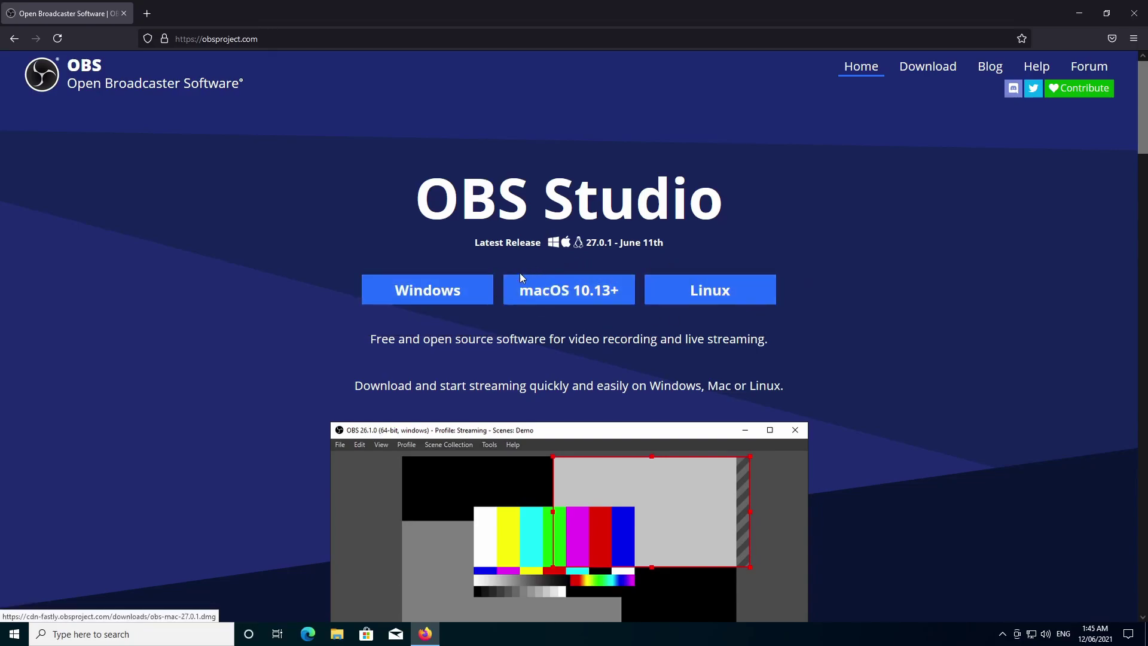
- Download the Windows installer OBS-Studio-27.0.1-Full-Installer-x64.exe, run it and allow it to make changes to the device
left_click(418, 304)
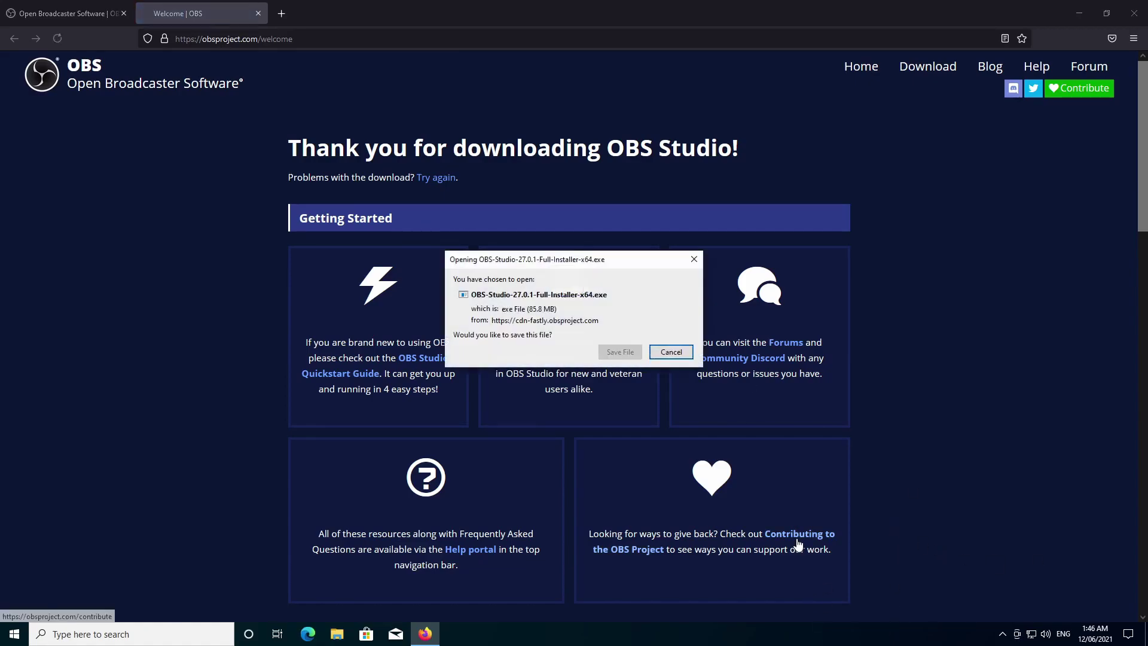
left_click(620, 352)
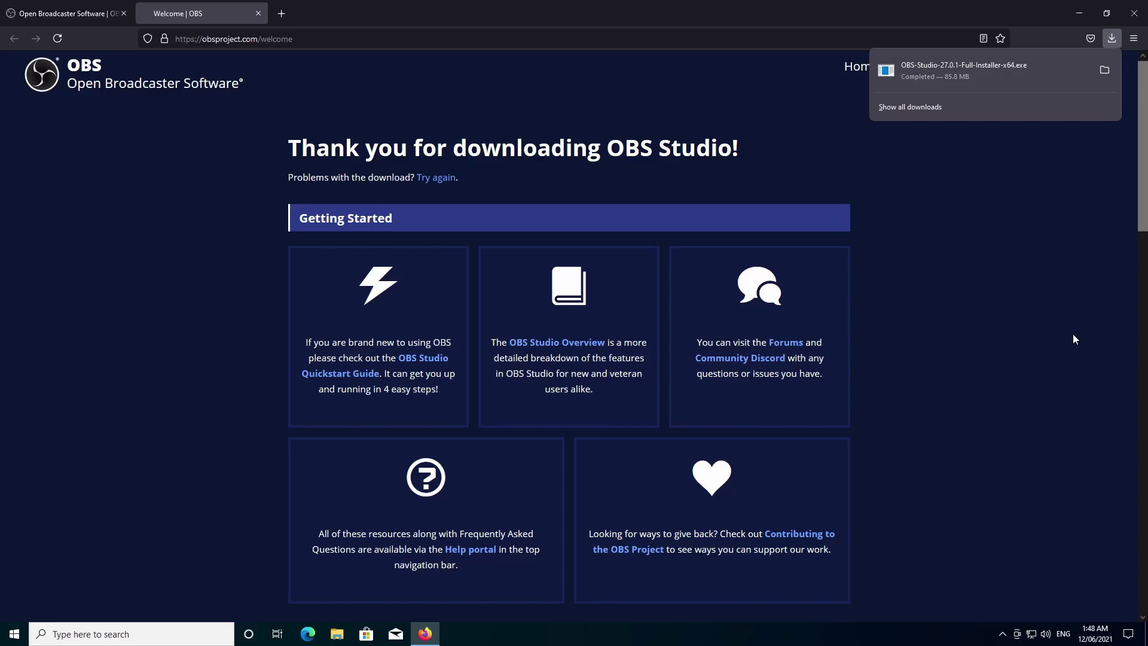
left_click(921, 74)
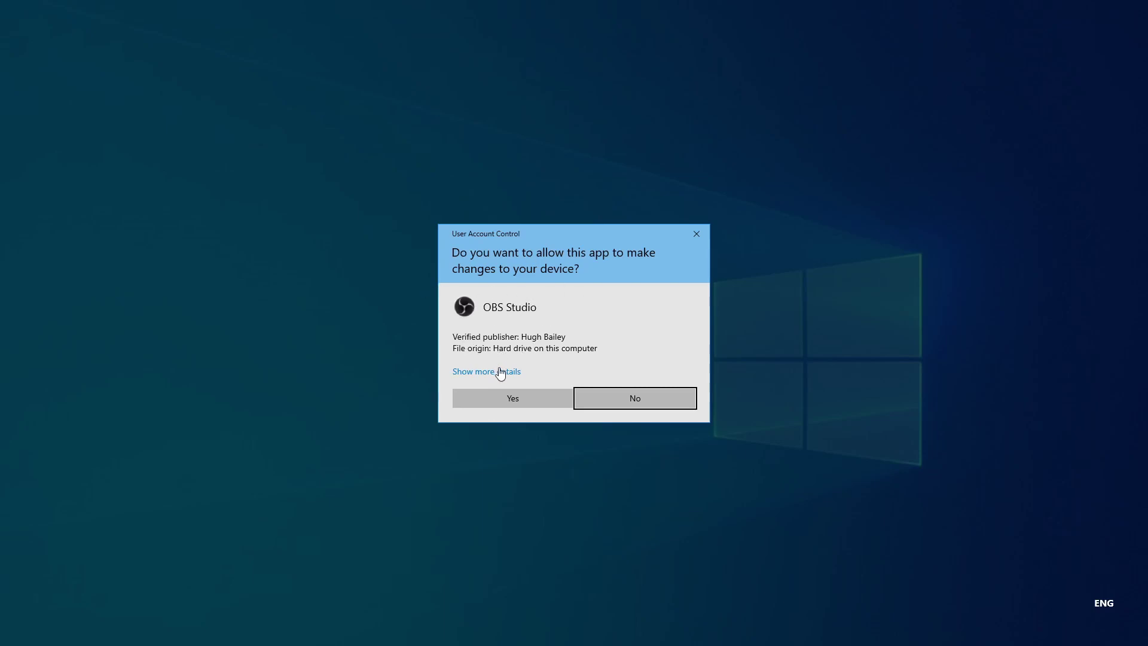
left_click(486, 400)
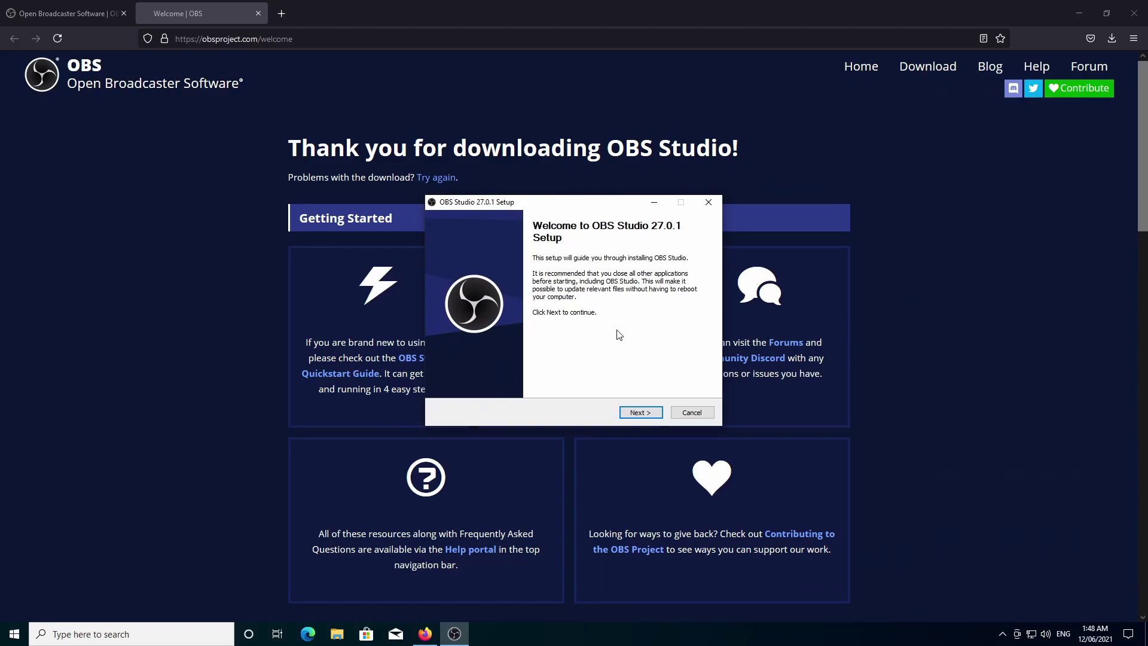
- Install OBS Studio 27.0.1 in C:\Program Files\obs-studio, finish setup with launching enabled and close the browser
left_click(637, 412)
left_click(637, 413)
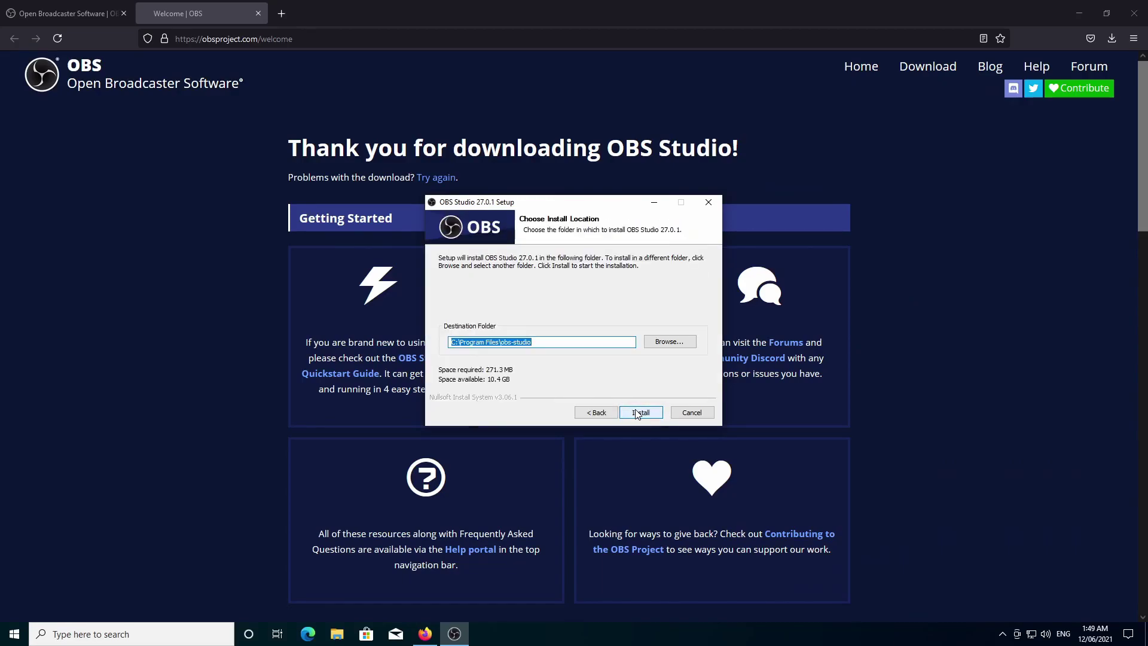
left_click(638, 412)
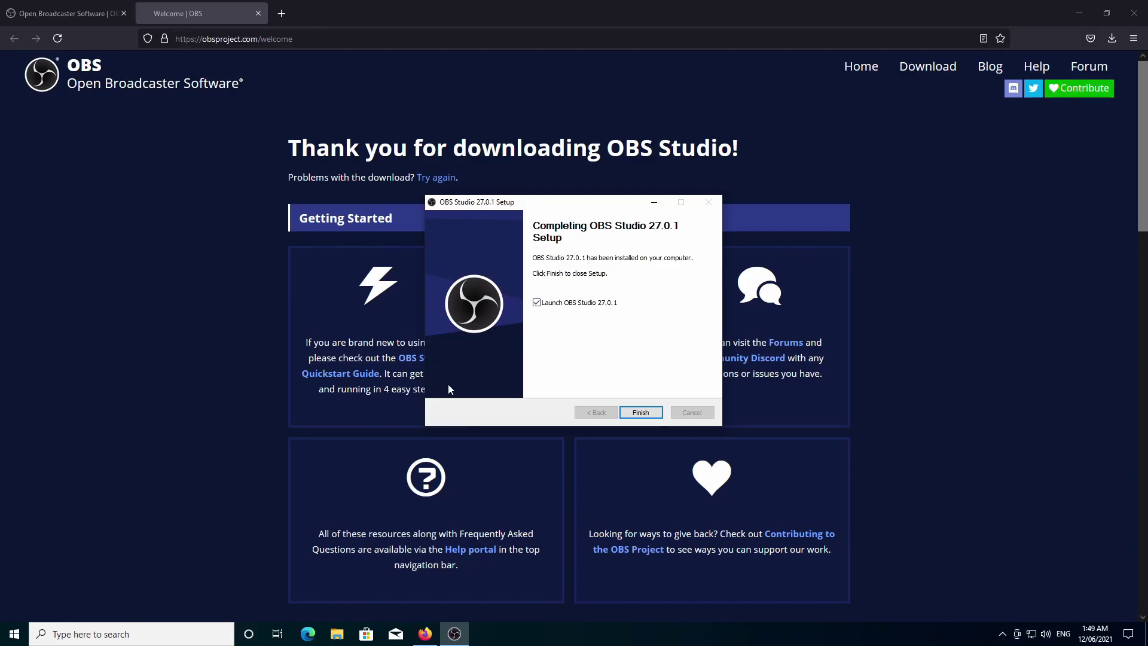
left_click(641, 415)
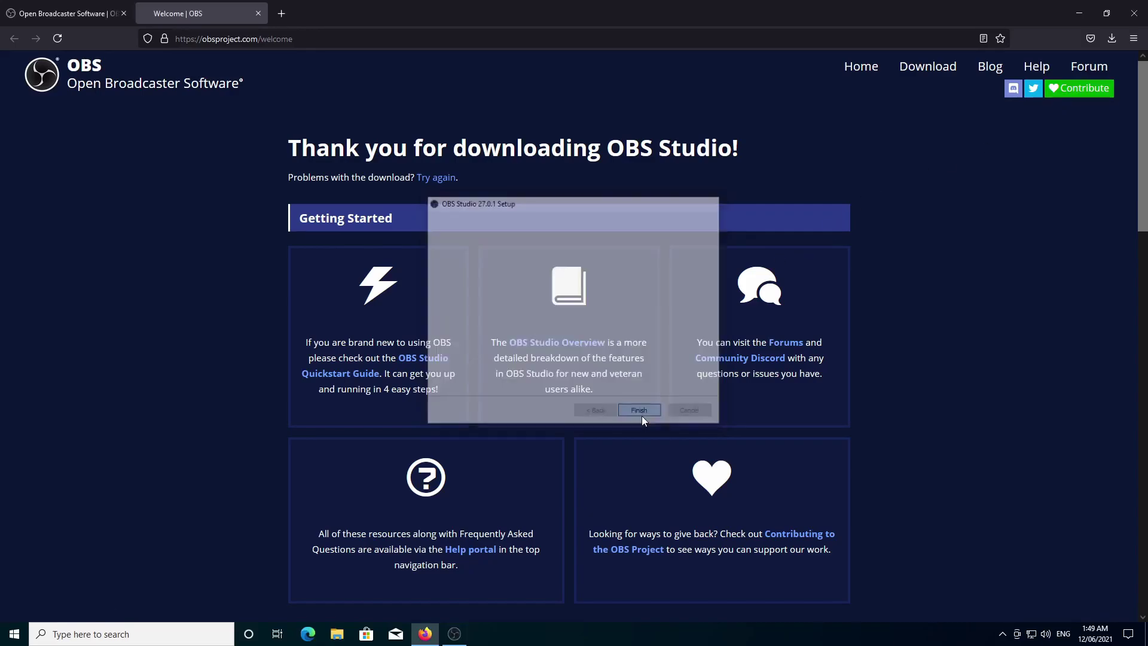
left_click(1135, 13)
left_click(604, 122)
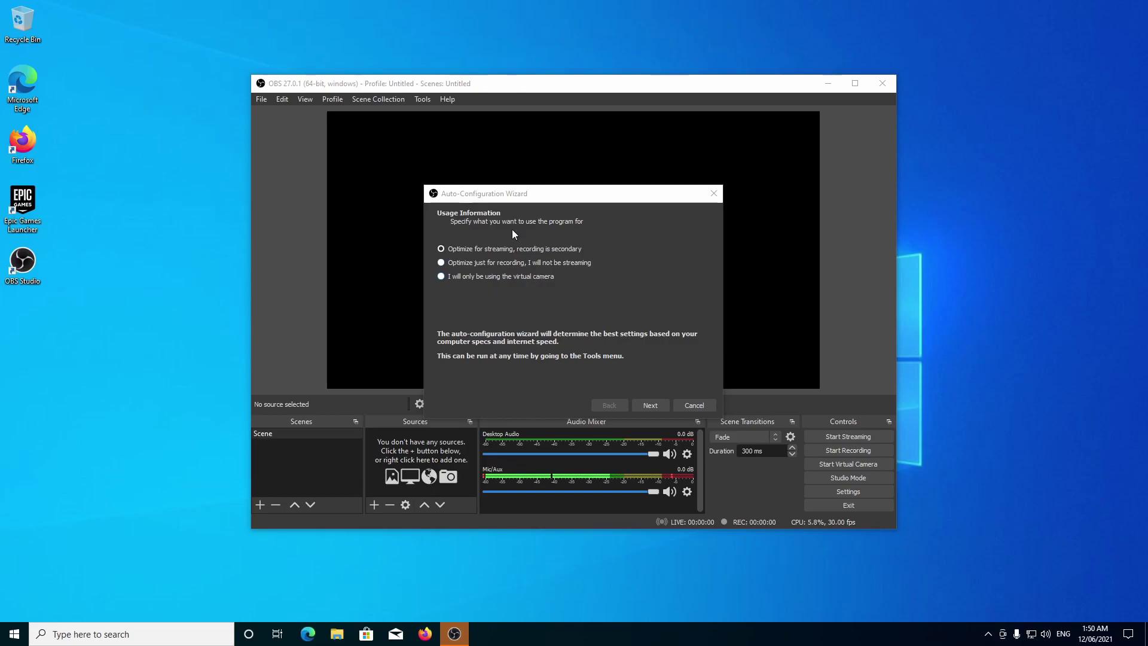
- Complete the Auto-Configuration Wizard for recording only, with the current 1920x1080 canvas and 60 FPS preferred when possible, and apply the settings
left_click(518, 267)
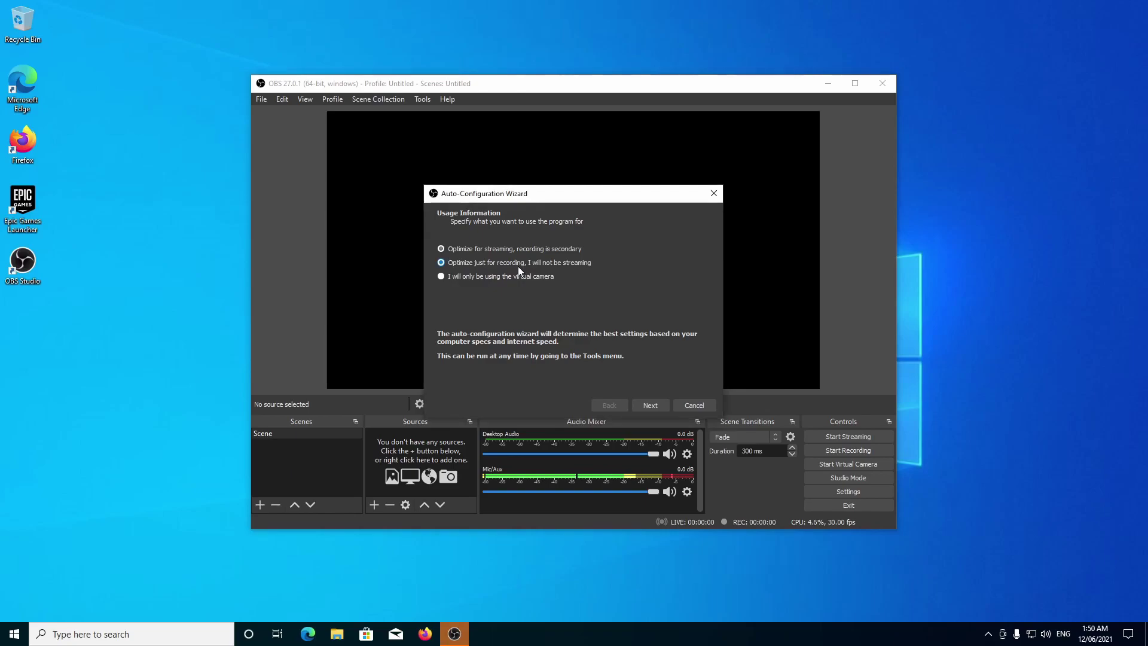
left_click(659, 405)
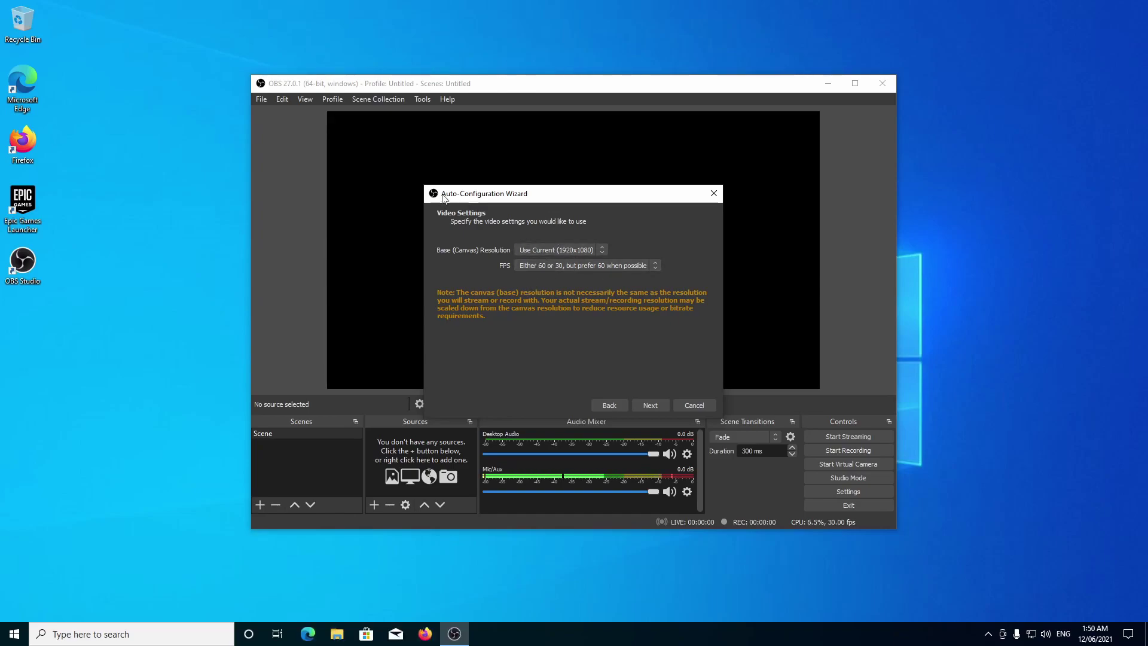
left_click(558, 250)
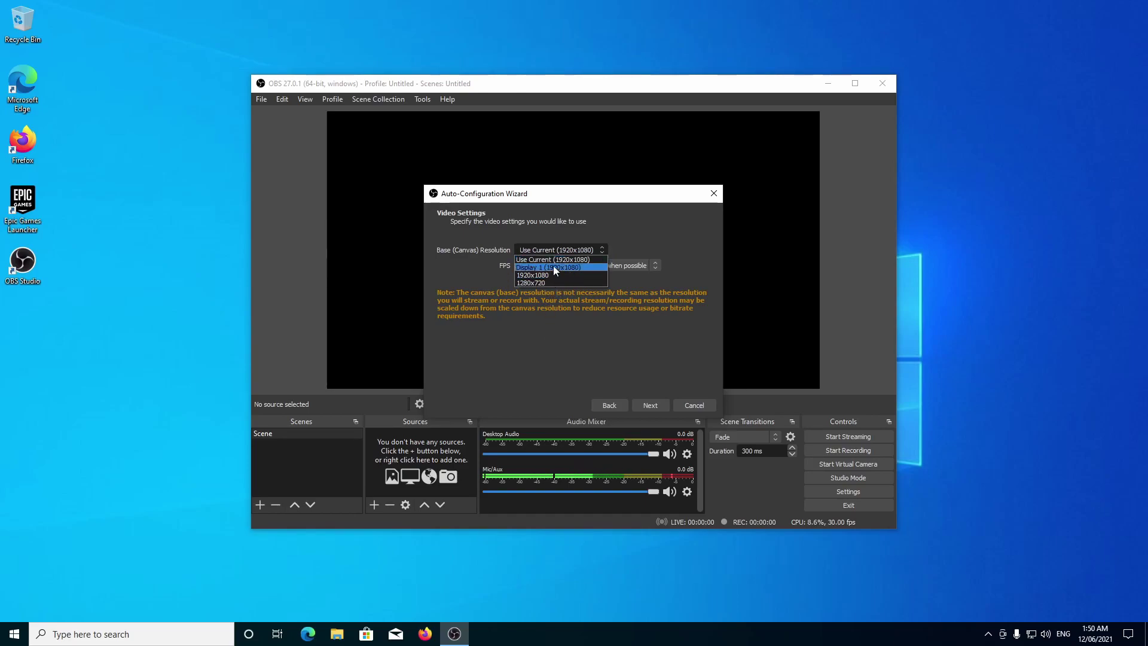
left_click(554, 259)
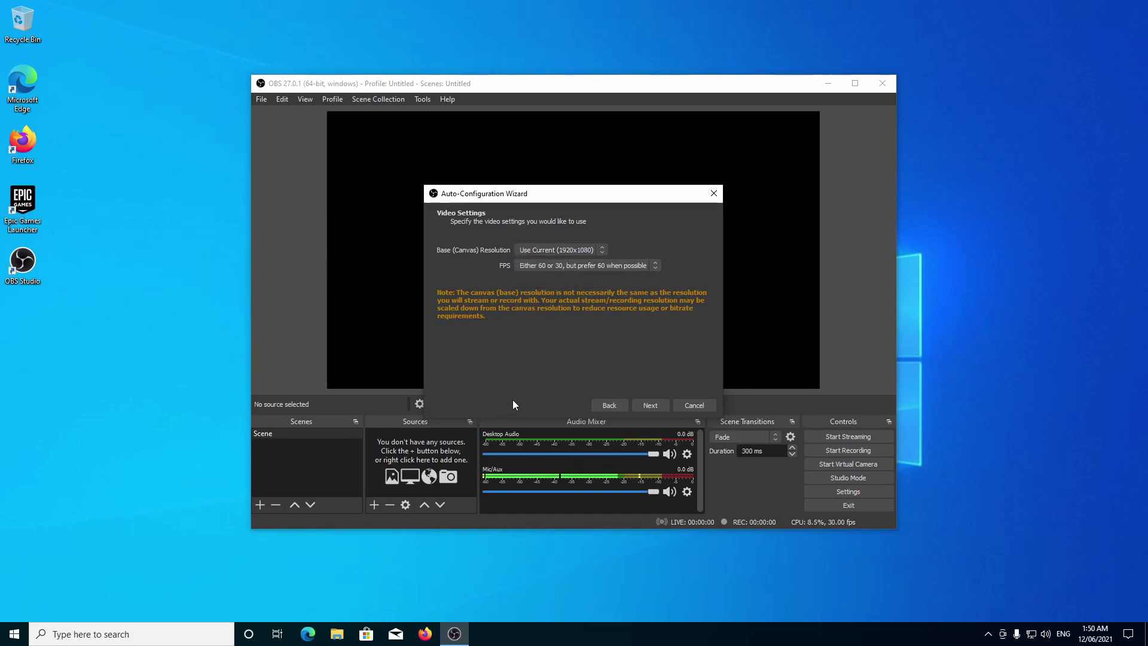
left_click(555, 264)
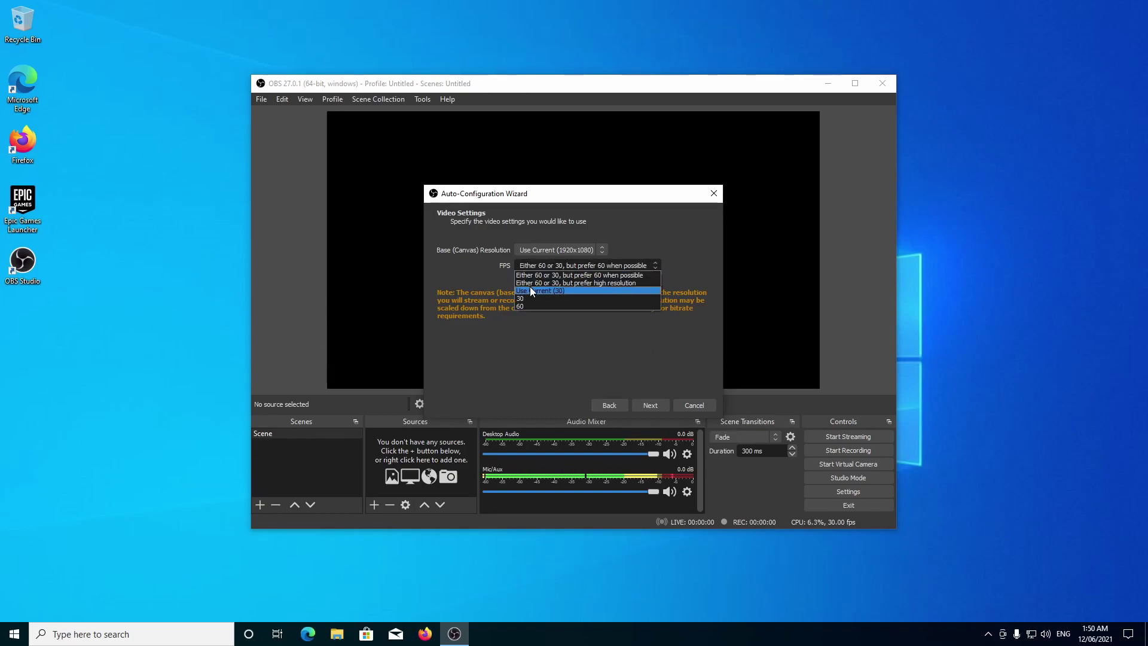
left_click(628, 275)
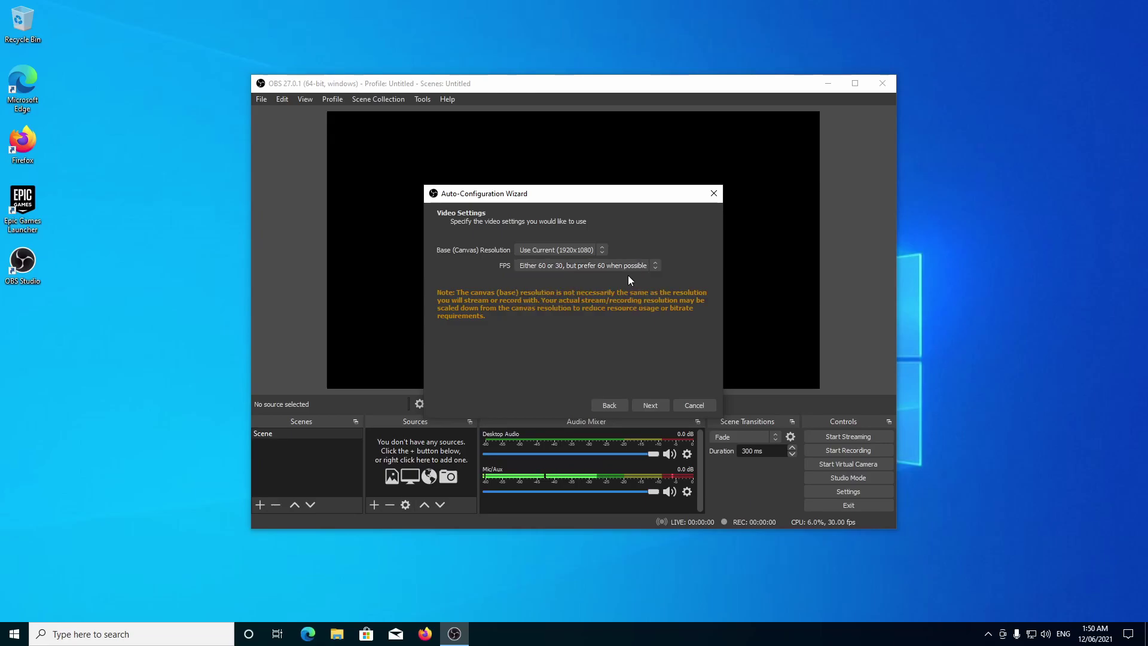
left_click(655, 405)
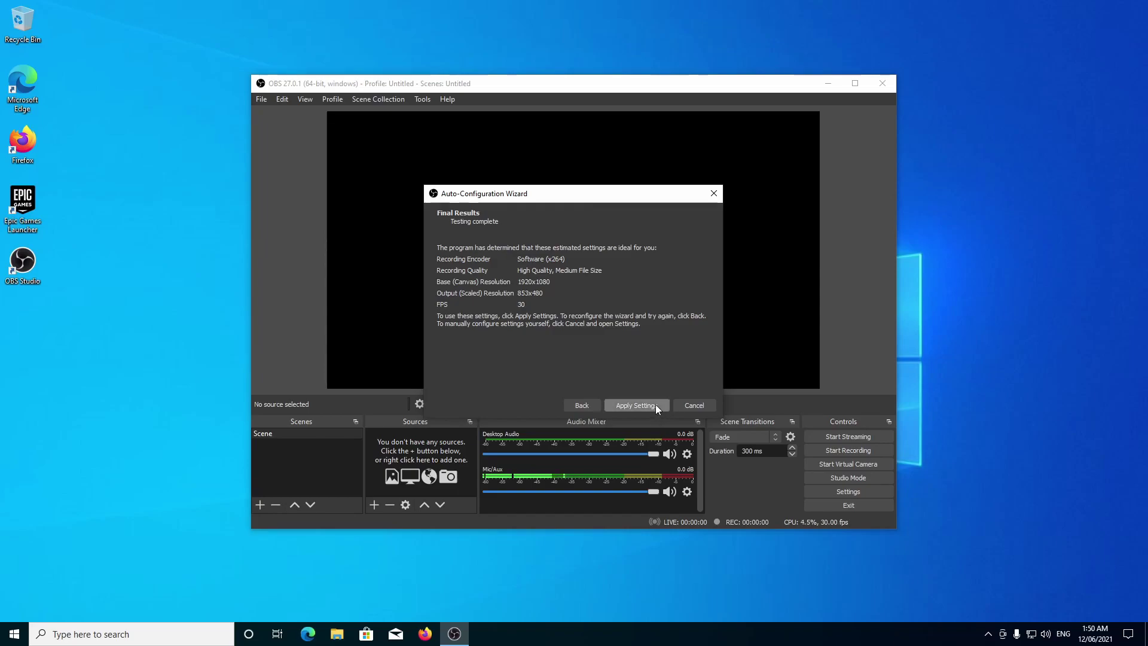
left_click(655, 404)
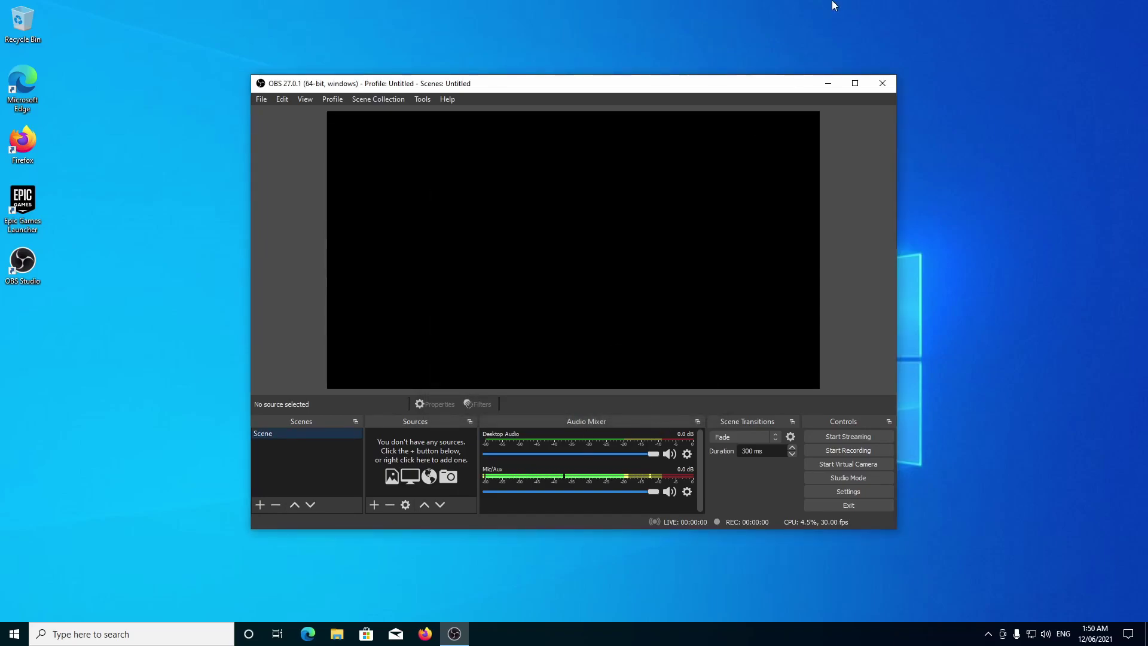
- Maximize the OBS window and add a new Audio Input Capture source using Microphone (High Definition Audio Device)
left_click(855, 83)
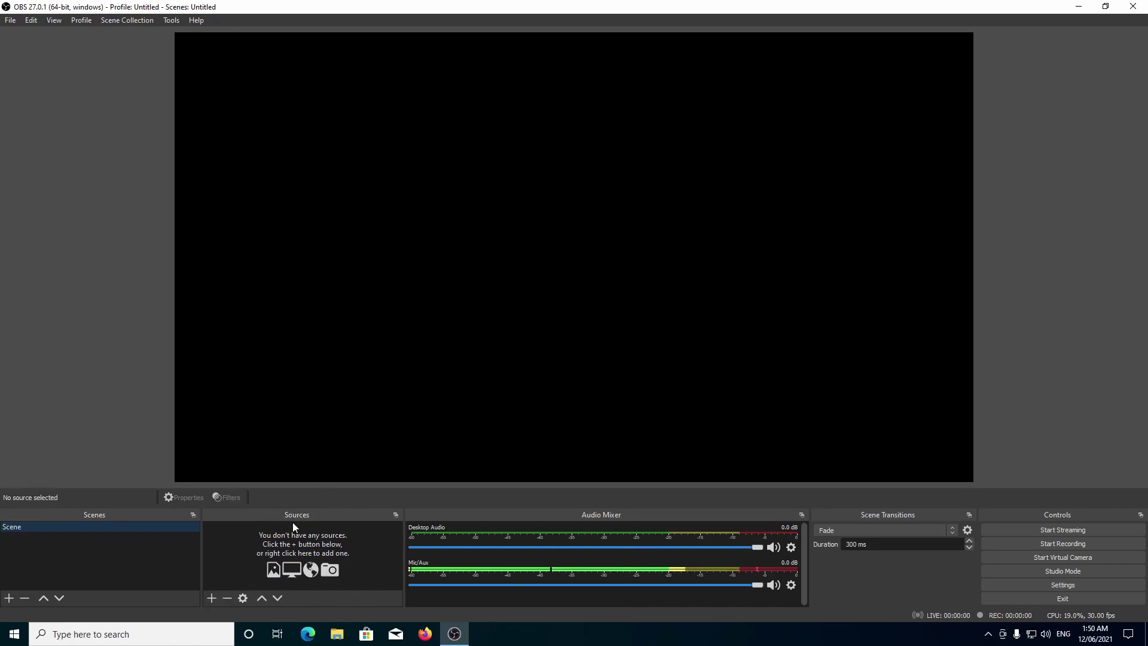
left_click(211, 598)
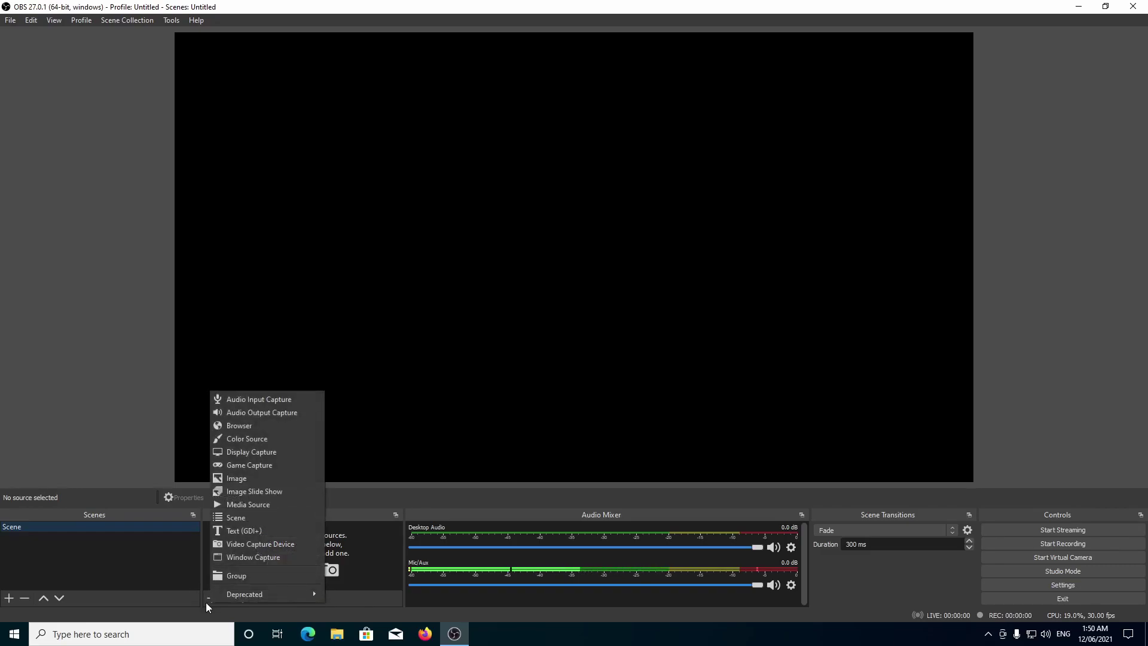
left_click(234, 399)
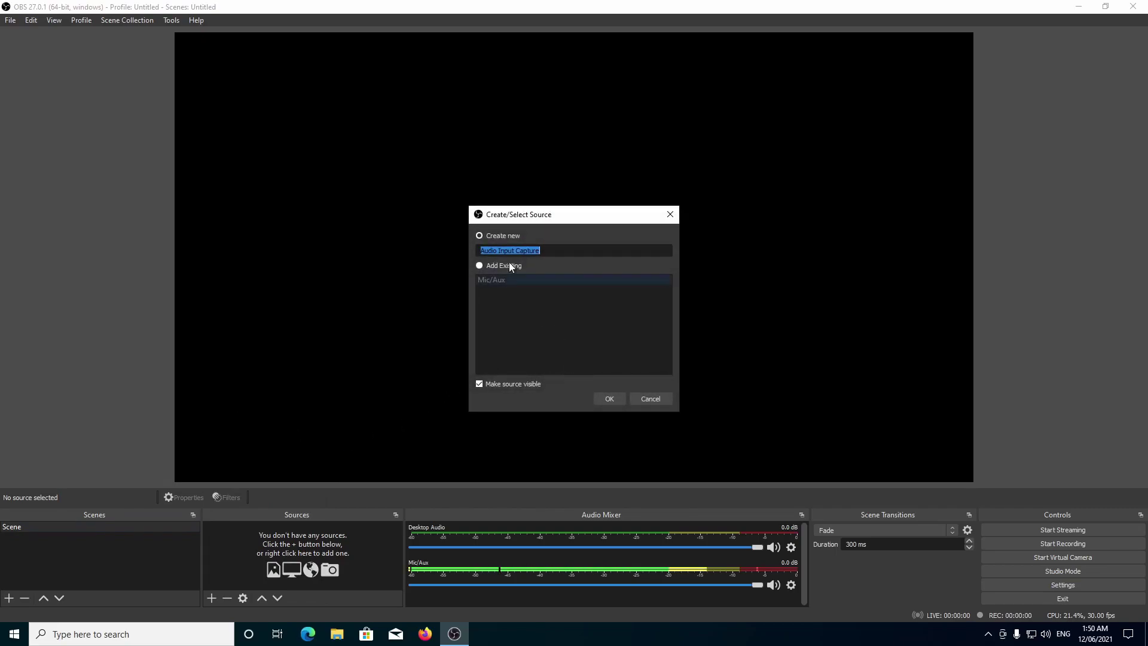
left_click(480, 235)
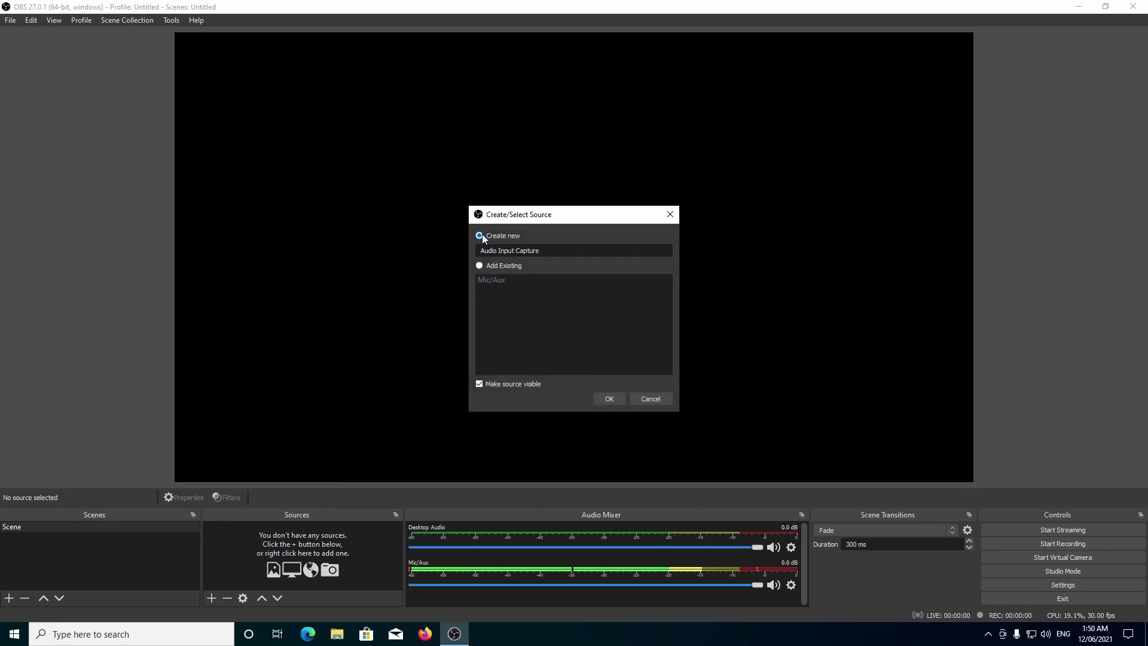
left_click(611, 399)
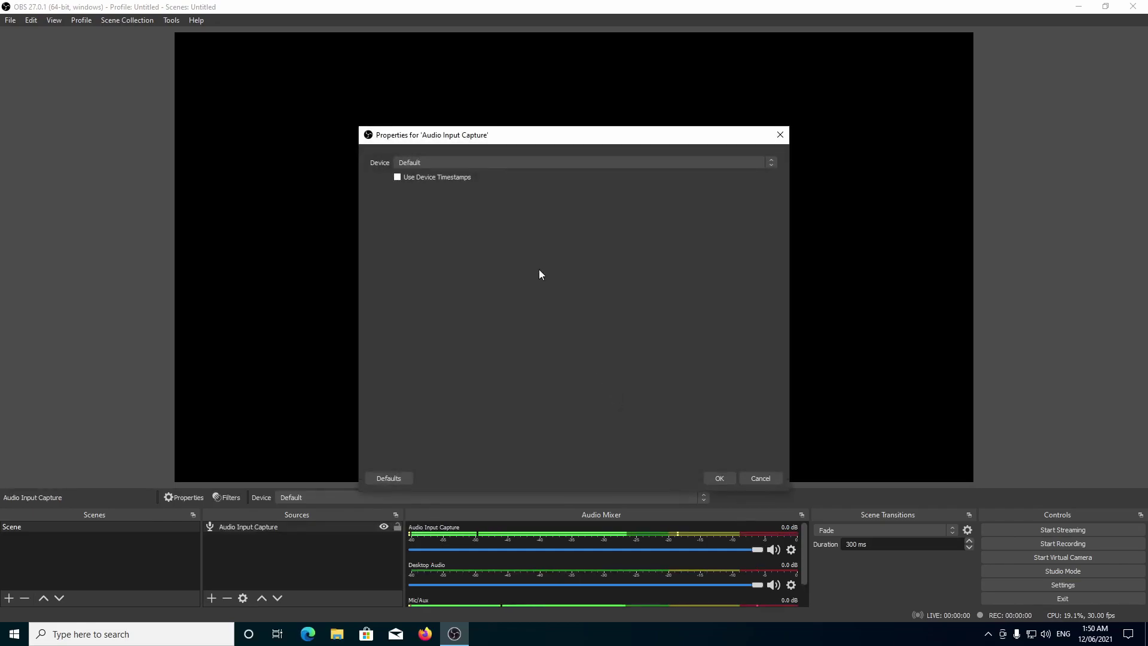
left_click(416, 163)
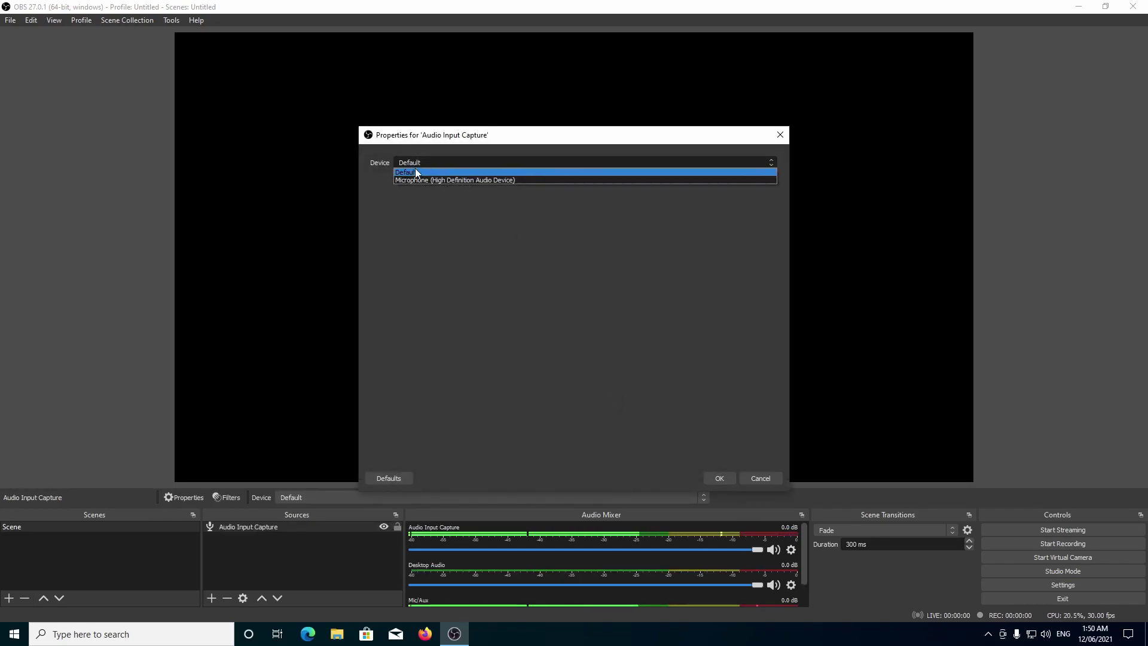
left_click(411, 180)
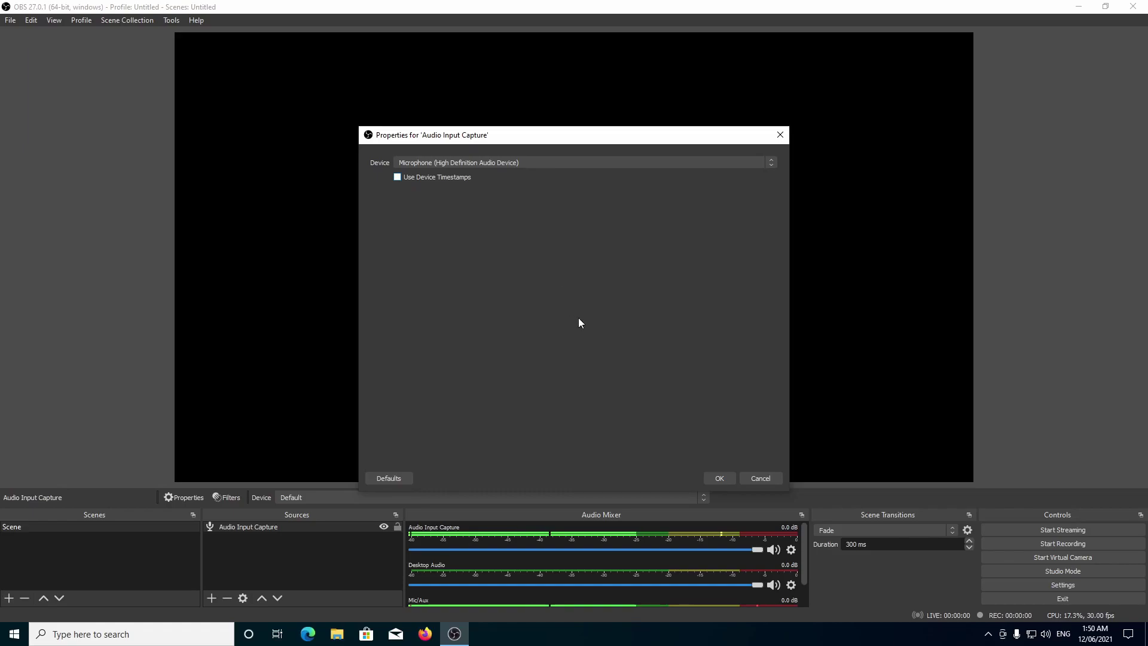
left_click(715, 480)
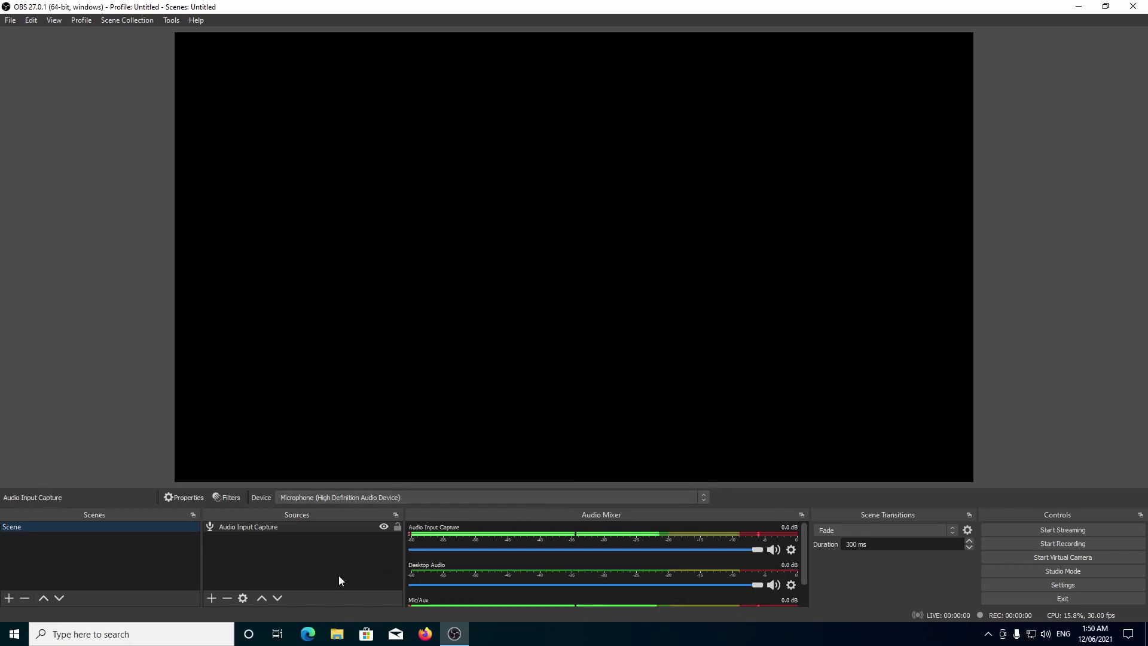
- Add a new Display Capture source for the primary monitor, Display 1 at 1920x1080, with cursor capture kept on
left_click(211, 596)
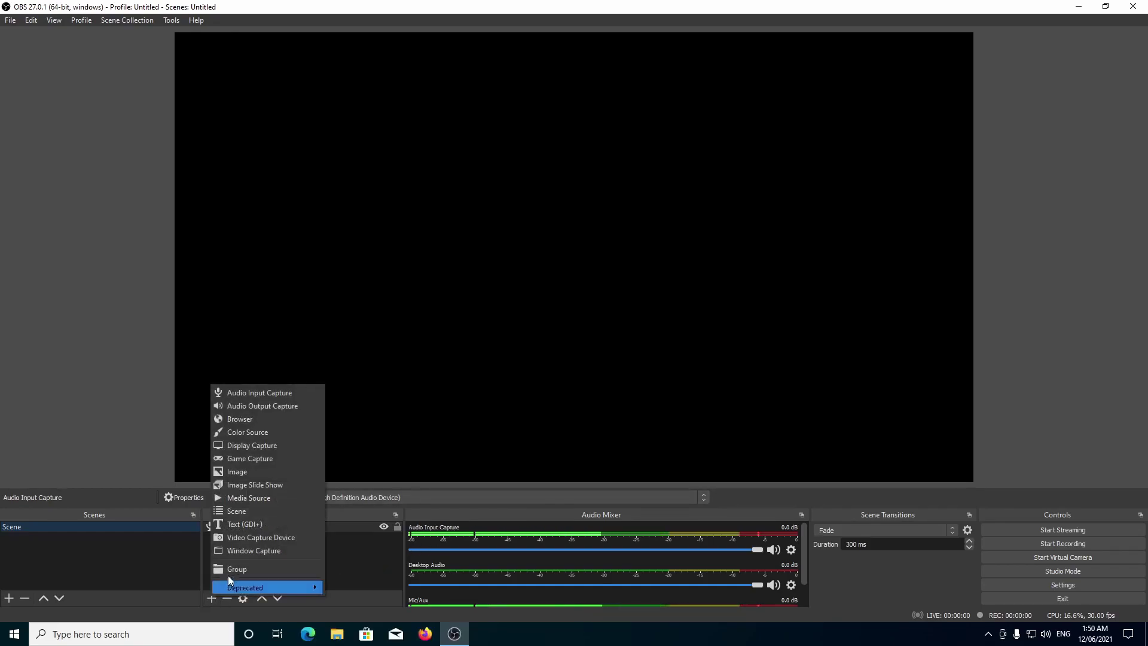
left_click(253, 446)
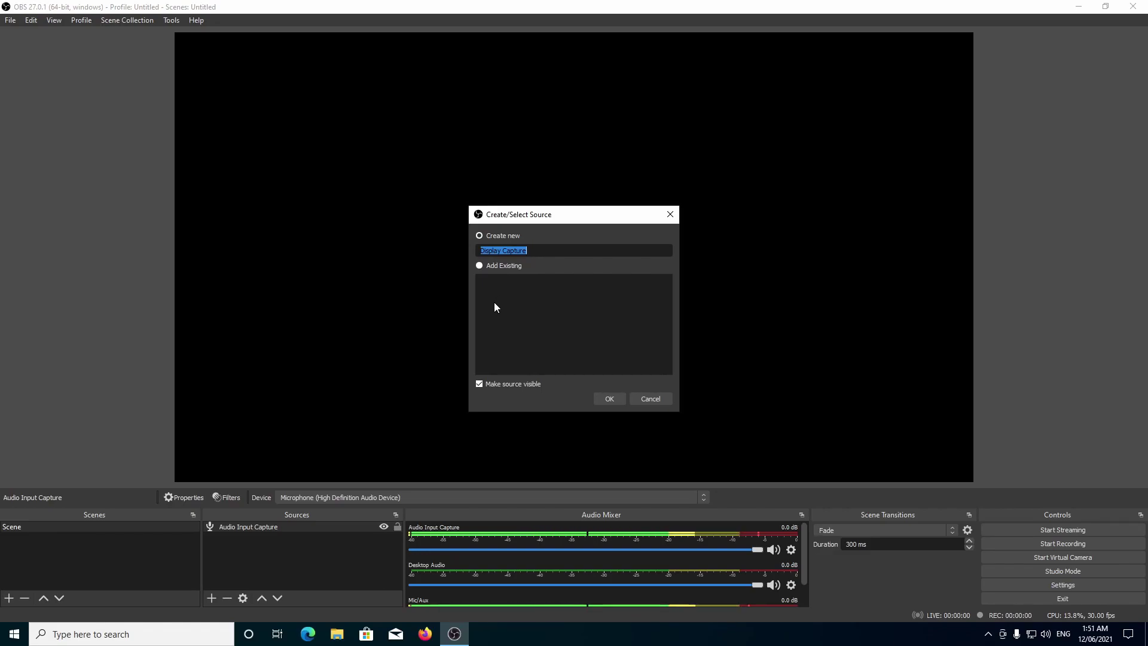
left_click(511, 237)
left_click(620, 397)
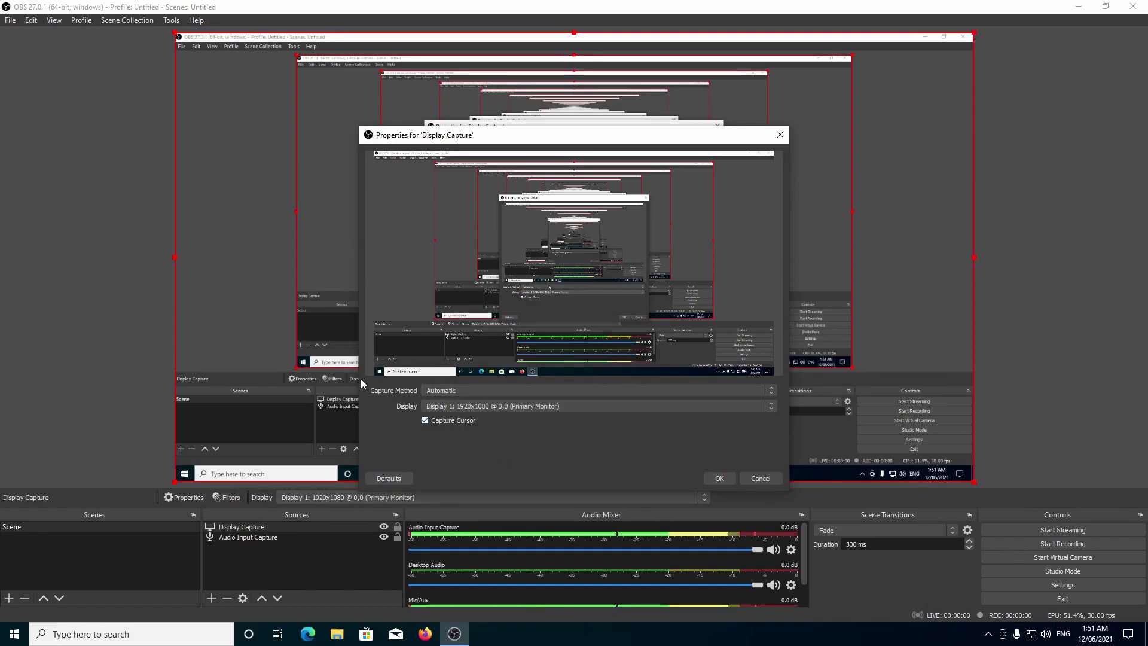
left_click(709, 477)
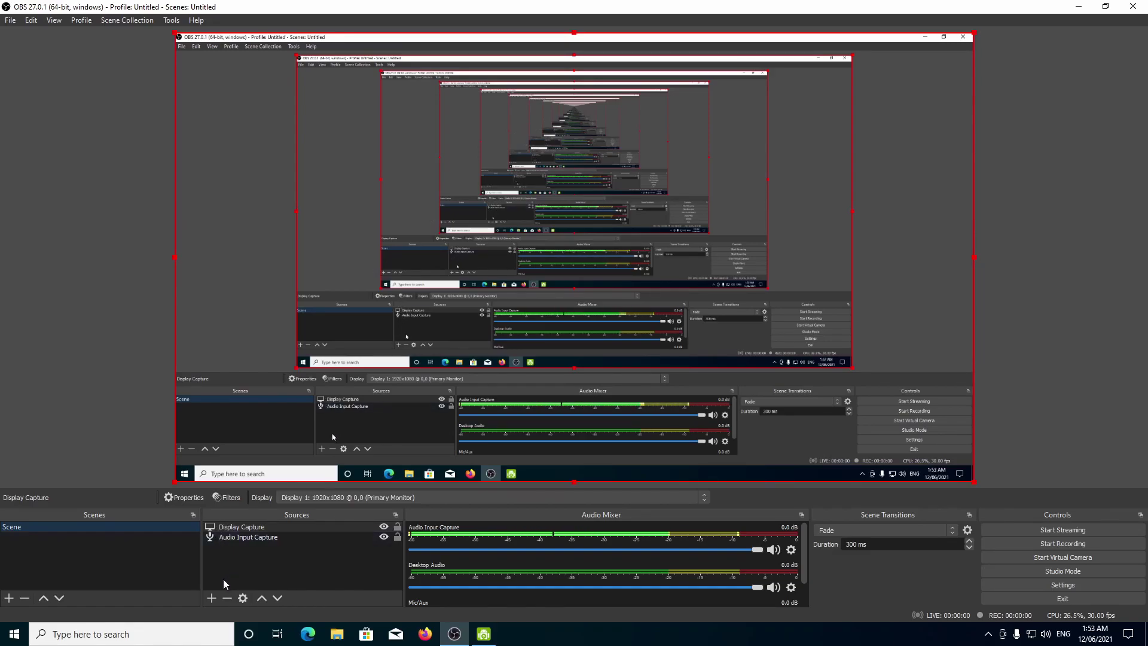
- Add a new, visible Video Capture Device source using DroidCam Source 3 with the device default resolution and FPS
left_click(212, 597)
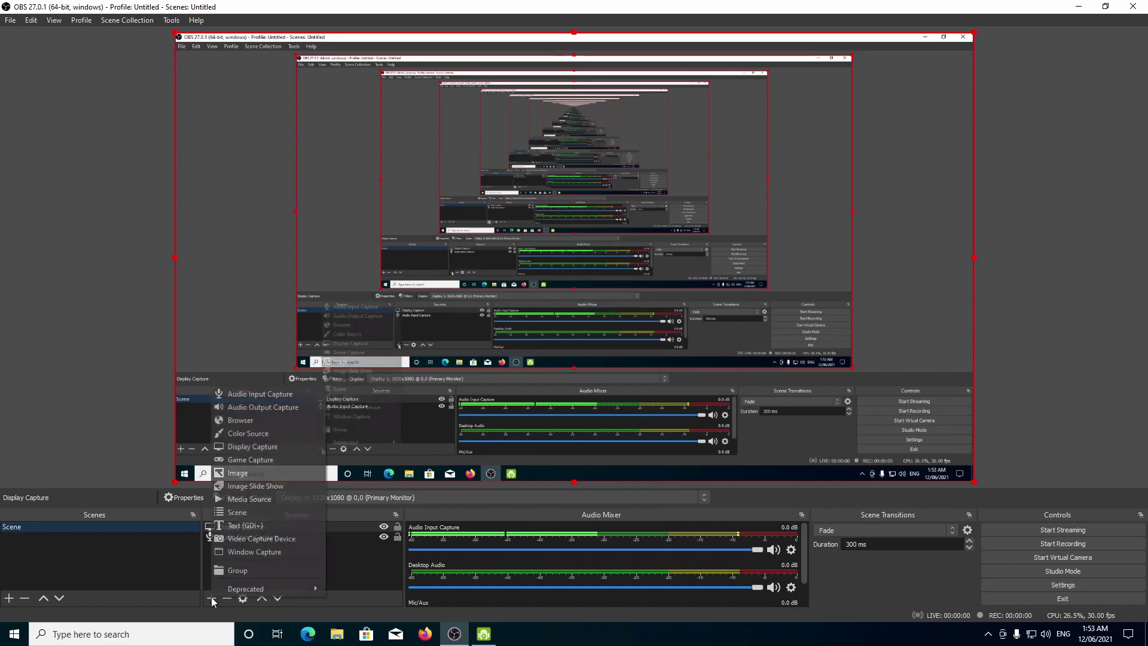
left_click(246, 538)
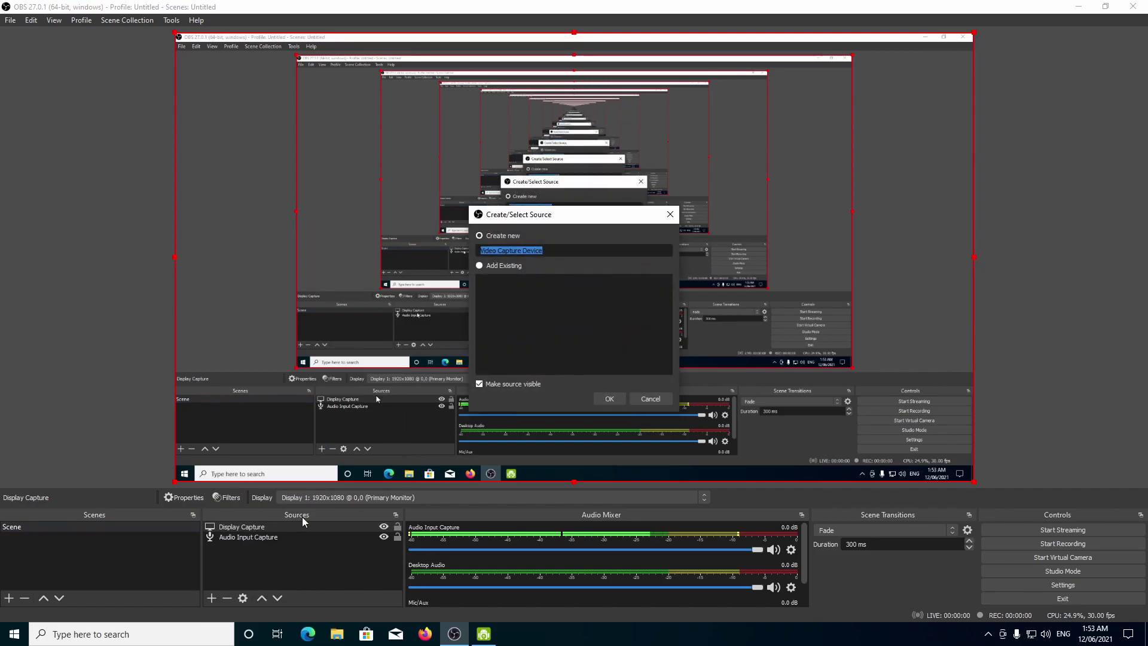
left_click(488, 236)
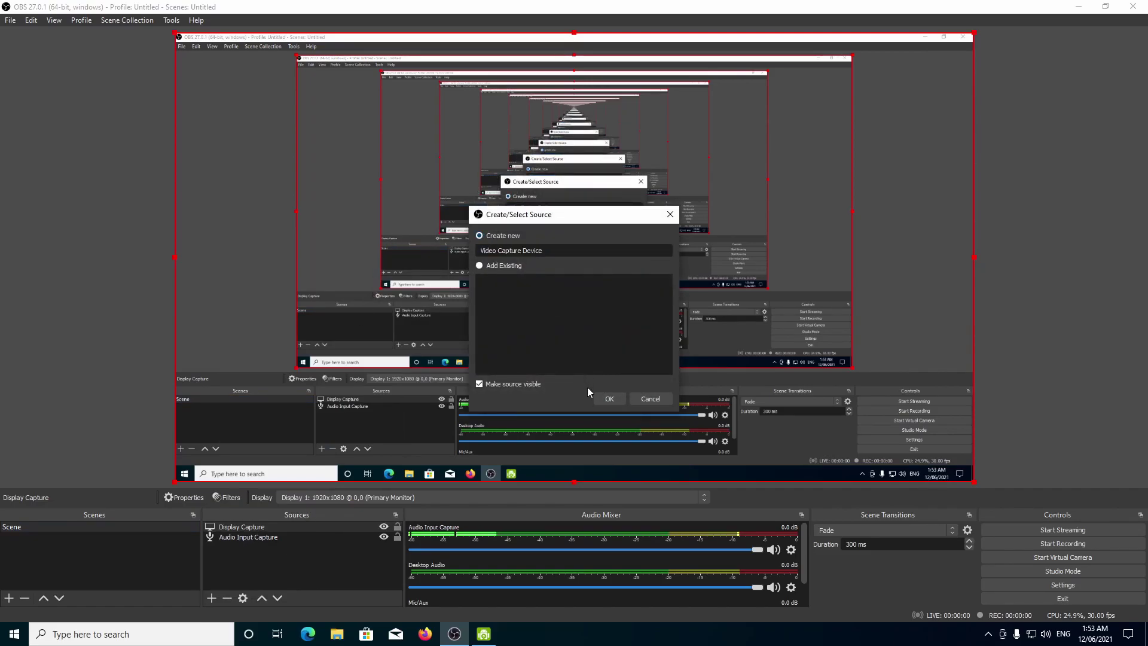
left_click(603, 399)
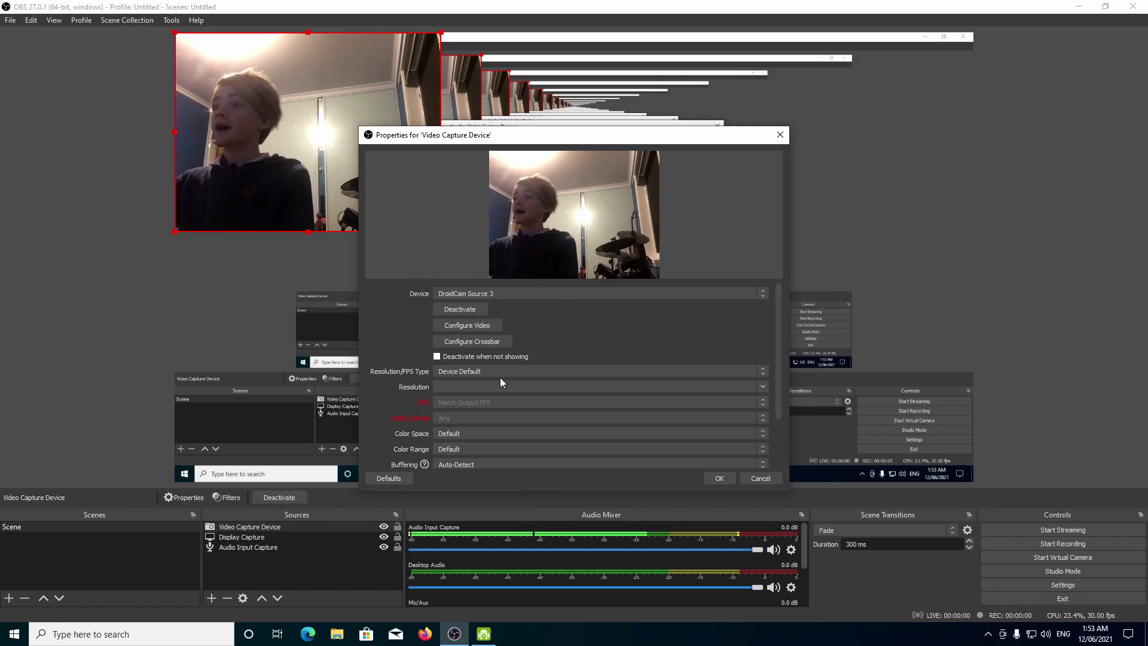
left_click(720, 479)
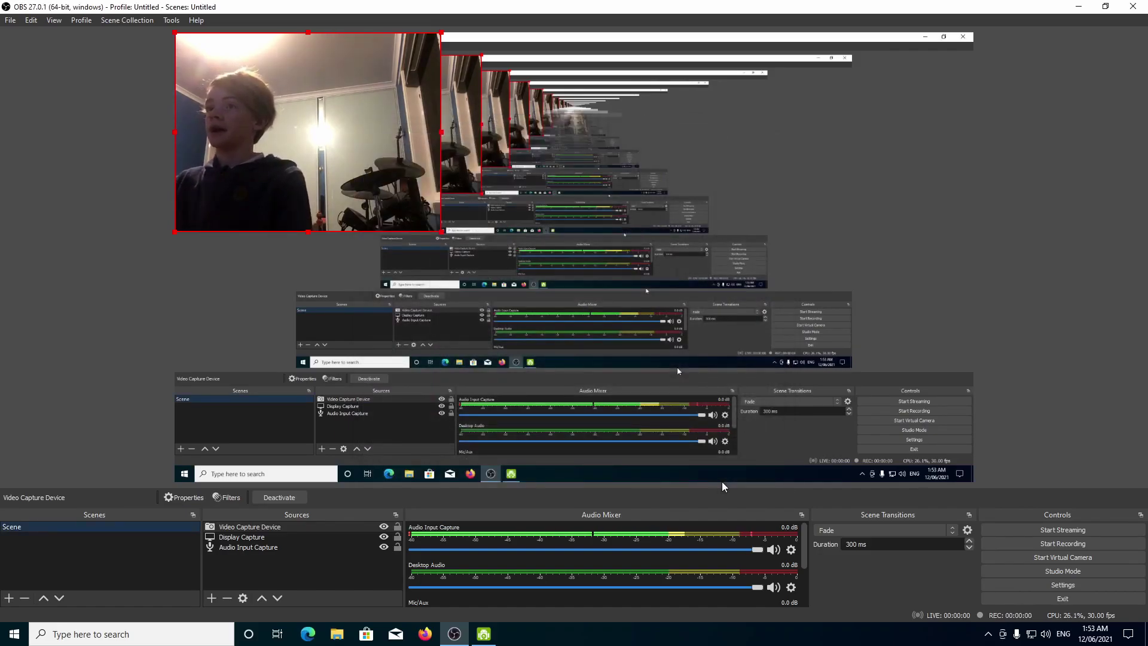
- Shrink the webcam feed to about two thirds size in the canvas's lower-right corner, partly beyond the right edge, and deselect it
left_click_drag(320, 121, 847, 363)
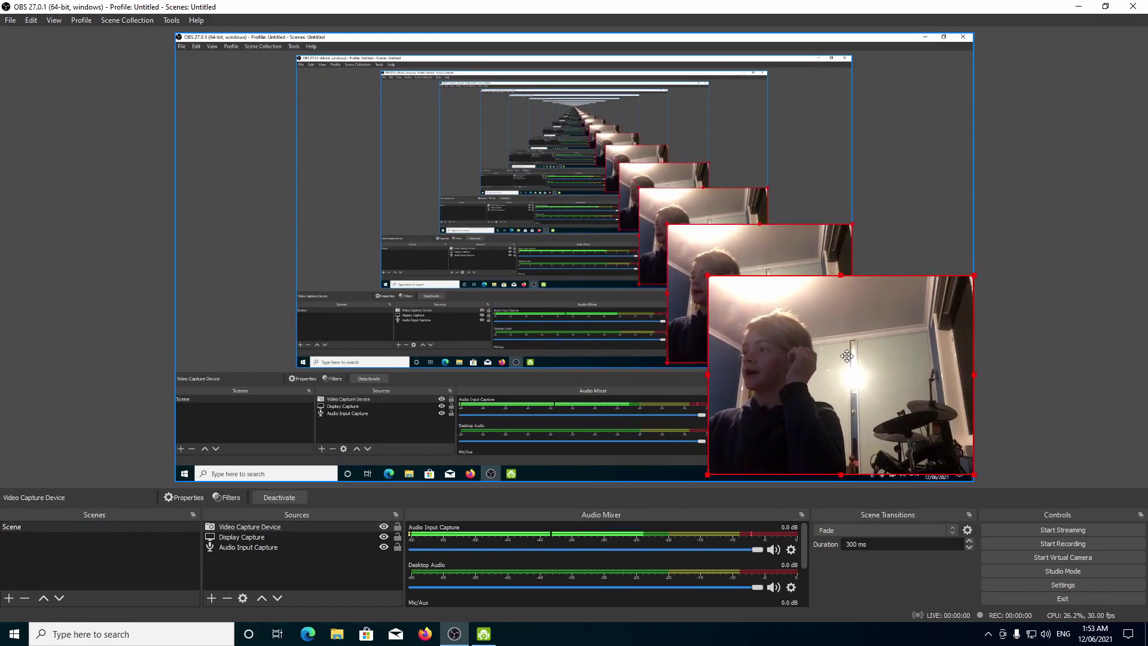
left_click_drag(706, 282, 789, 354)
left_click_drag(858, 403, 914, 401)
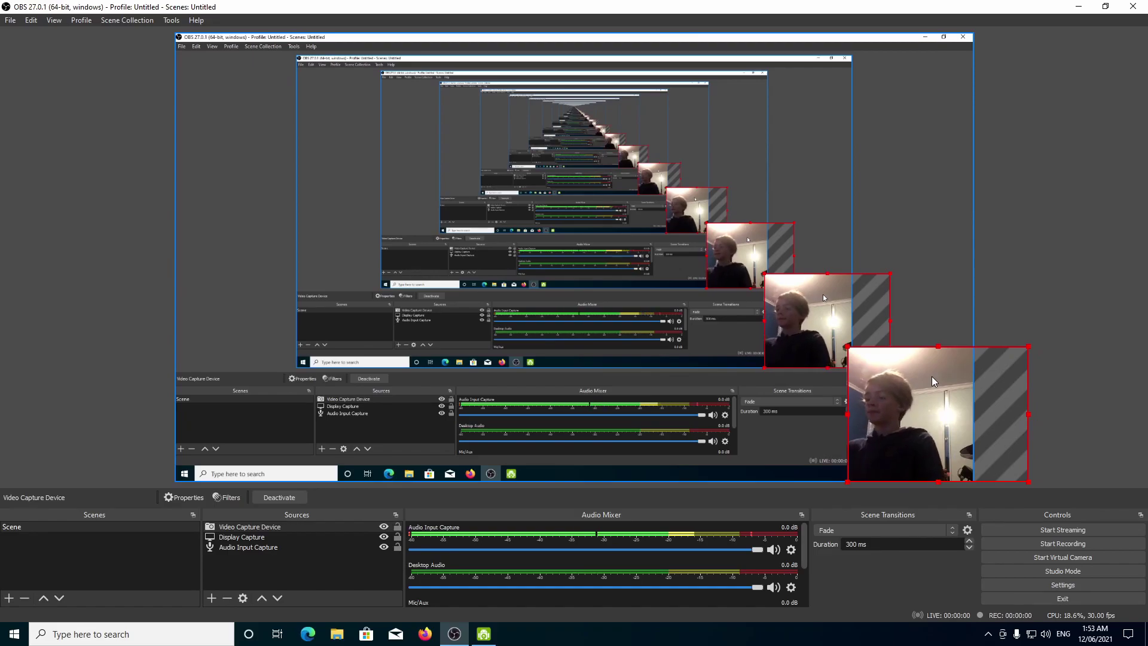
left_click(1147, 409)
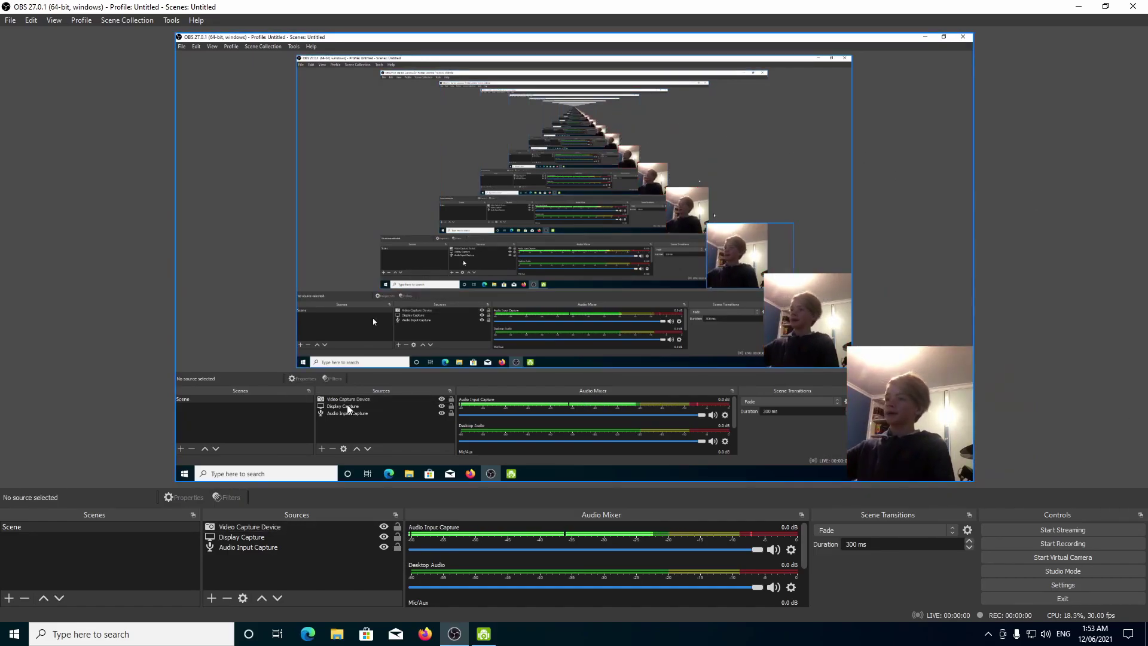